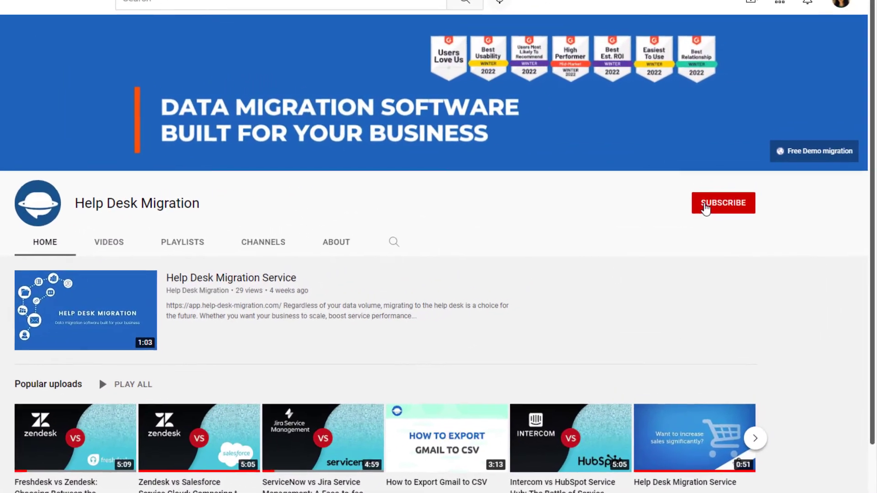
# - Subscribe to the Help Desk Migration channel and turn on notifications for all new videos
pyautogui.click(726, 201)
pyautogui.click(735, 217)
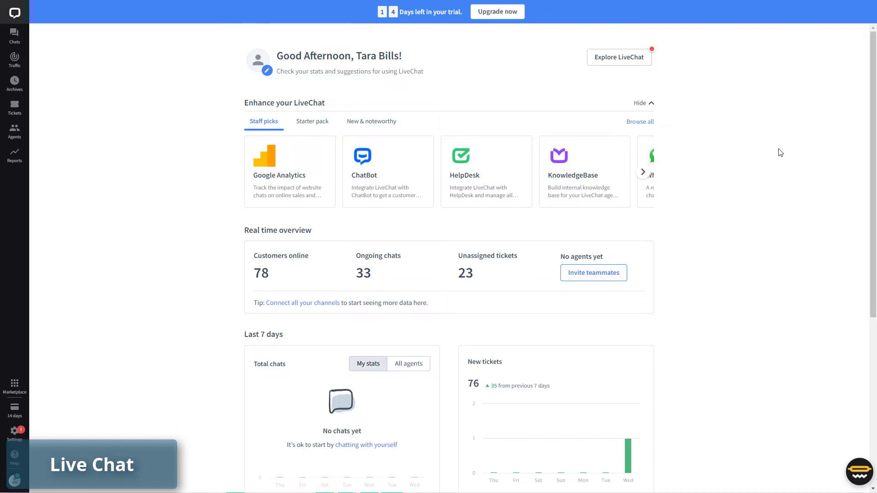
# - Open LiveChat's Reports to see the Last 7 days summary of queued visitors, satisfaction and tickets
pyautogui.click(15, 155)
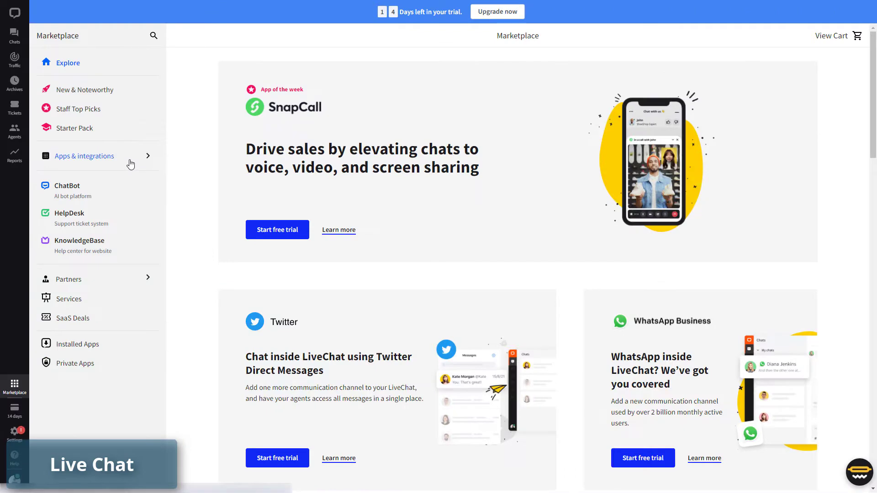
# - Expand Apps & integrations in LiveChat and view the full list of integrations
pyautogui.click(131, 164)
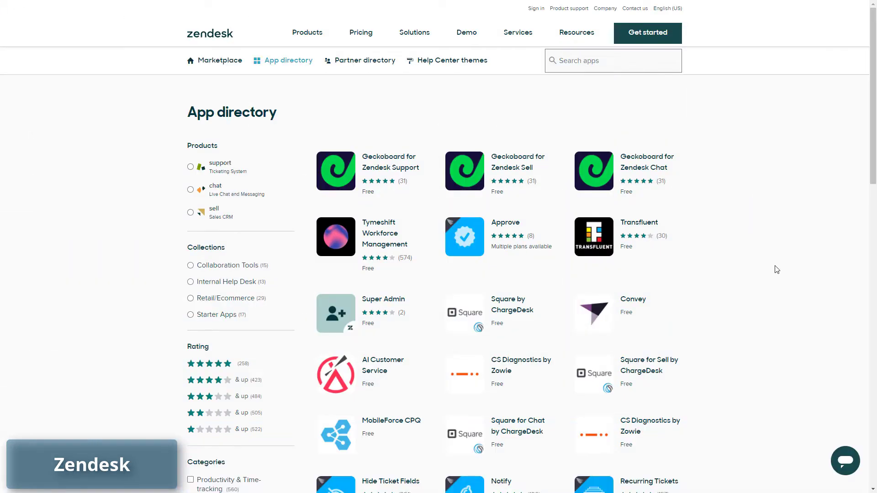
# - Scroll down through the Zendesk Marketplace app directory listings
pyautogui.scroll(-7, 777, 270)
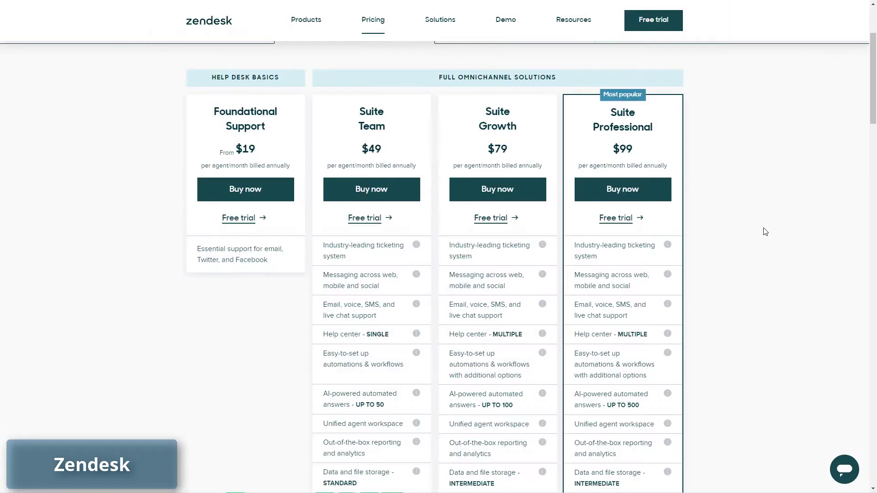
pyautogui.scroll(-1, 868, 114)
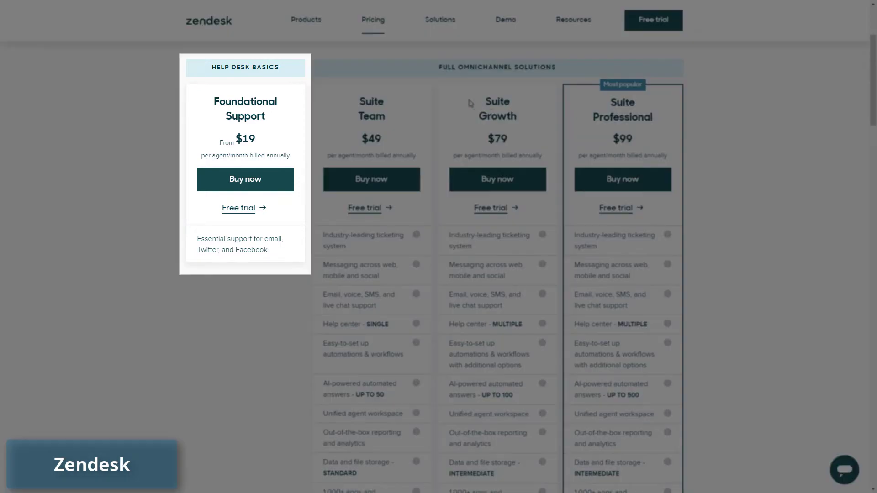
pyautogui.moveTo(369, 16)
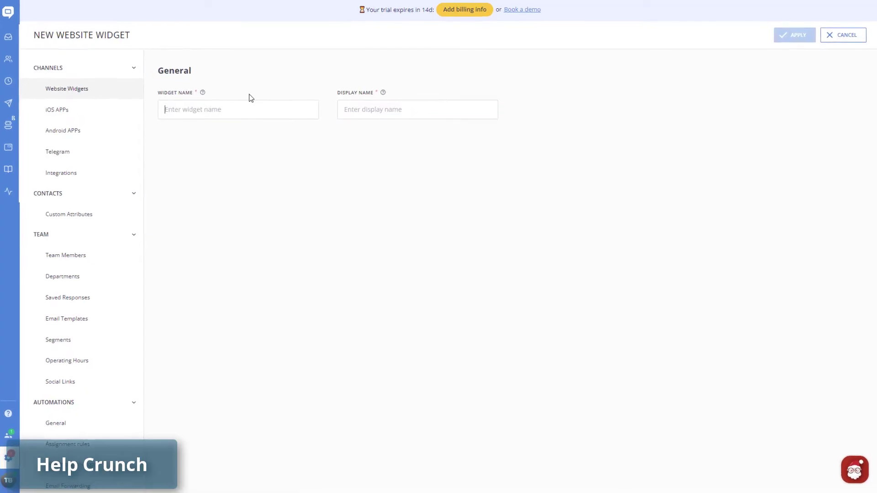
# - Name the new HelpCrunch widget 'Web Widget' and bring up its Widget Customization settings
pyautogui.write('Web Widget')
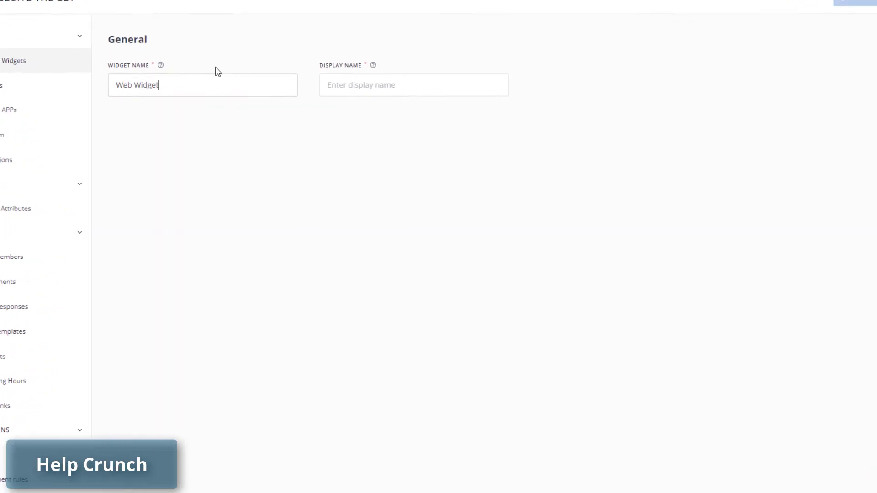
pyautogui.click(333, 78)
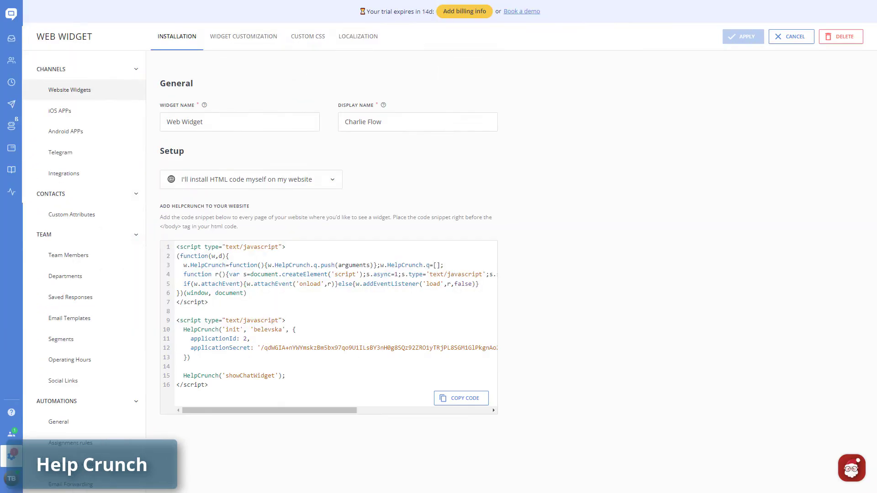
pyautogui.click(241, 37)
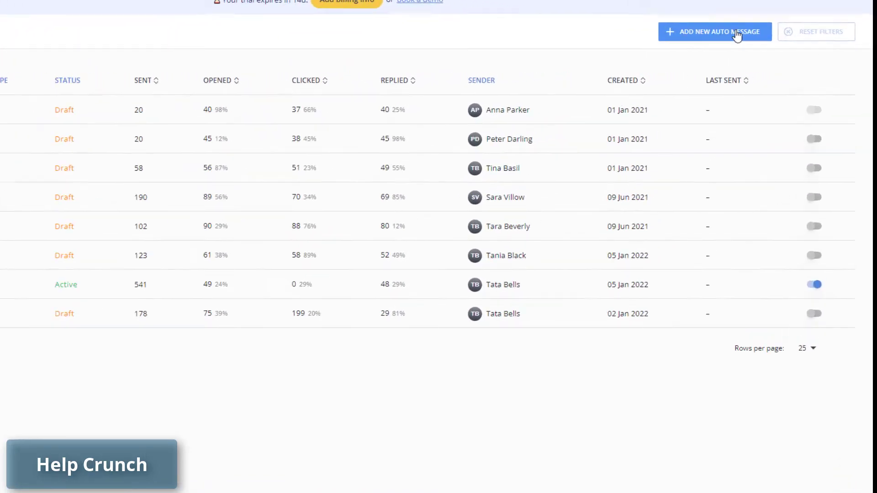
# - Start a new auto message and switch its popup to the Big Button template
pyautogui.click(703, 31)
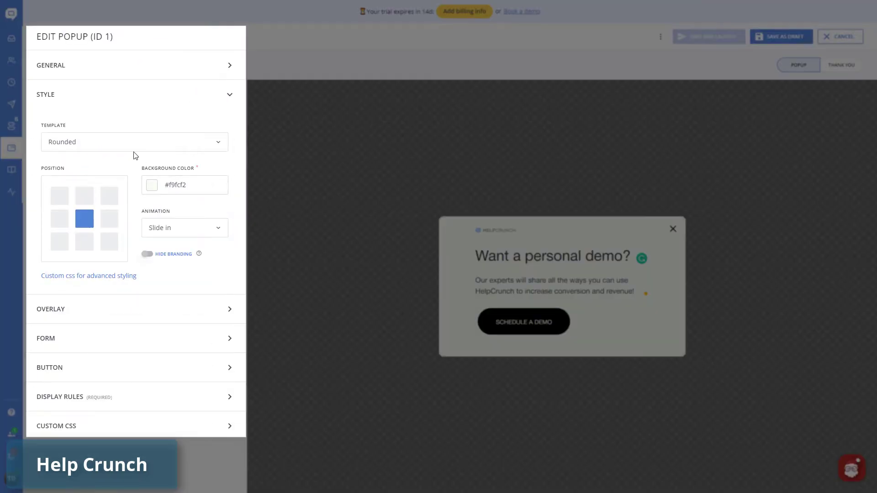
pyautogui.click(160, 147)
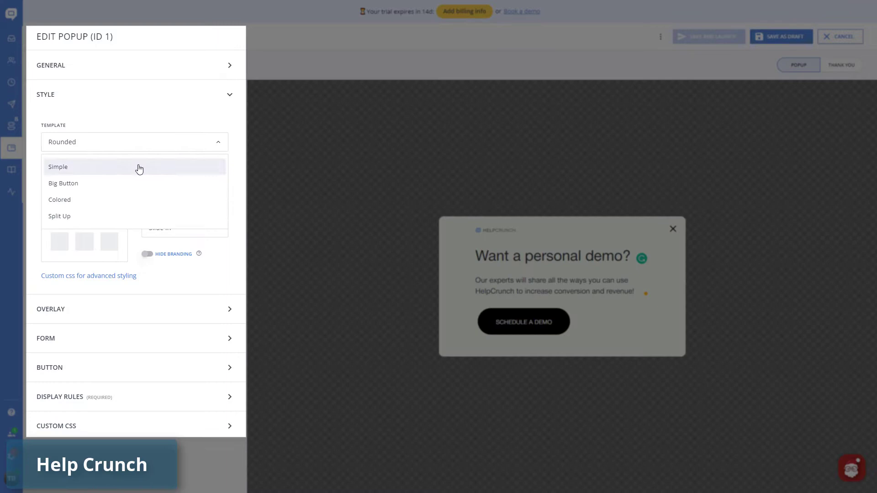
pyautogui.click(130, 183)
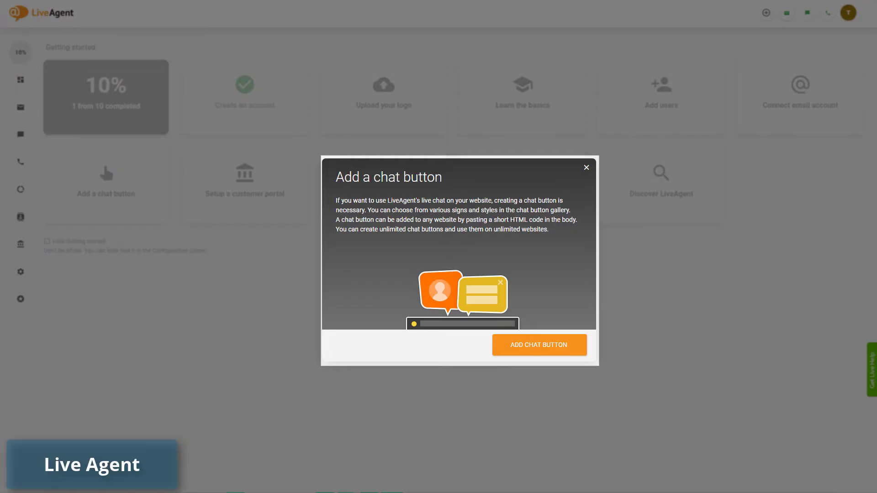
# - Create a new LiveAgent chat button using the orange circle animated bubble style
pyautogui.click(520, 346)
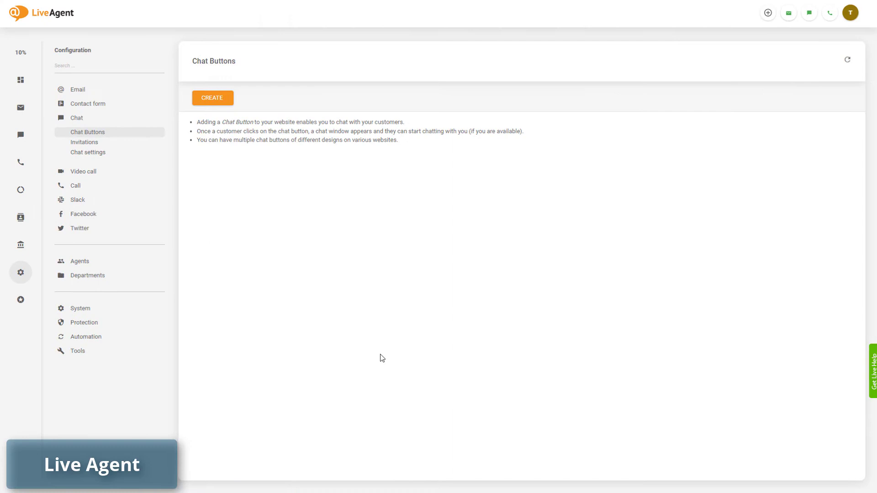
pyautogui.click(336, 152)
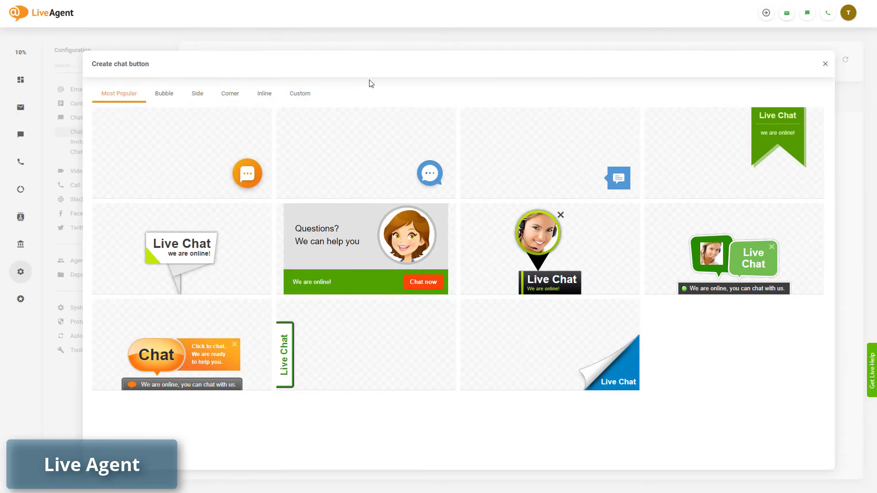
pyautogui.click(245, 150)
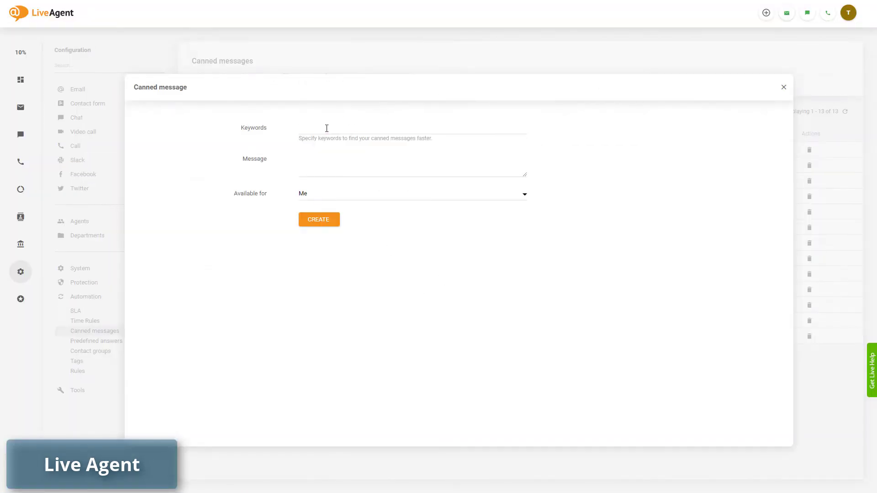
# - Draft an 'Order Delay' canned message: 'Can you specify the main cause for your order delay?'
pyautogui.click(326, 128)
pyautogui.write('Order Delay')
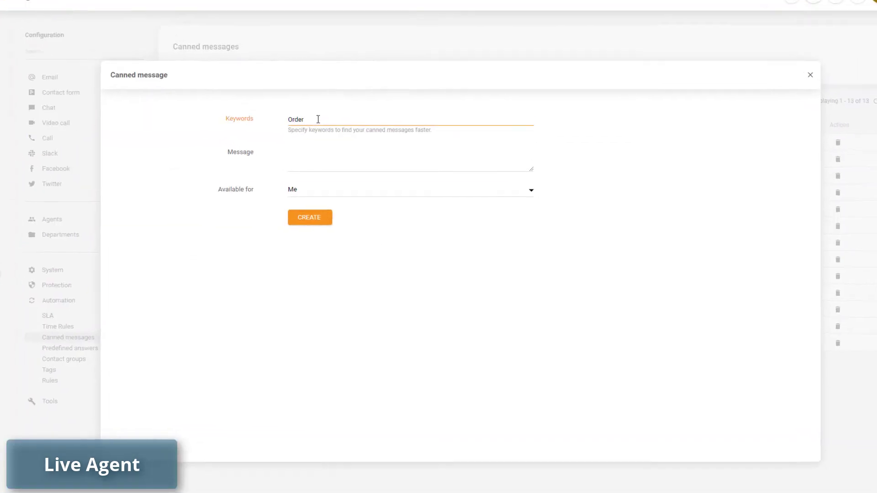
pyautogui.click(330, 174)
pyautogui.write('Can you specify the mai')
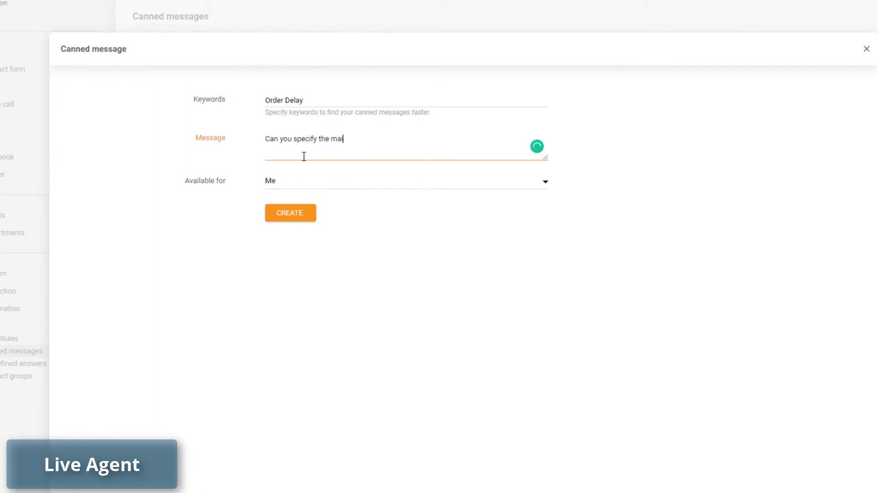
pyautogui.write('n cause for your order delay?')
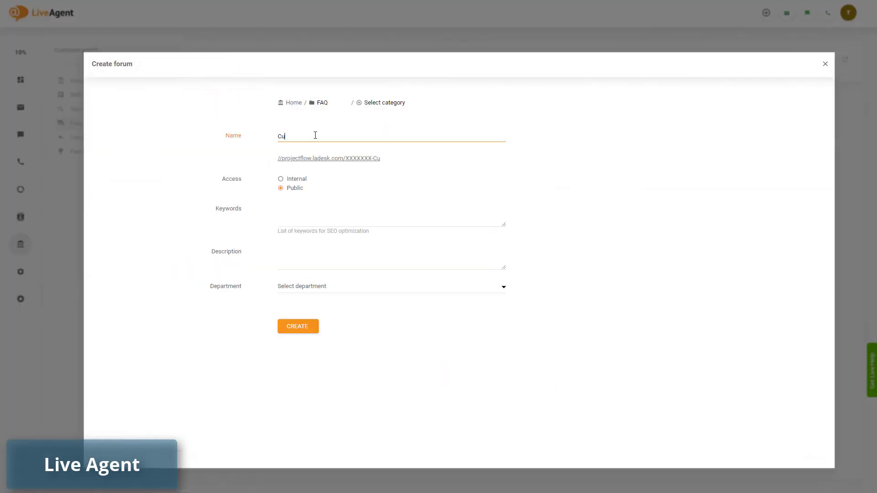
# - Create the Customer Forum with description 'All', assigned to the general department
pyautogui.write('stomer Forum')
pyautogui.click(316, 218)
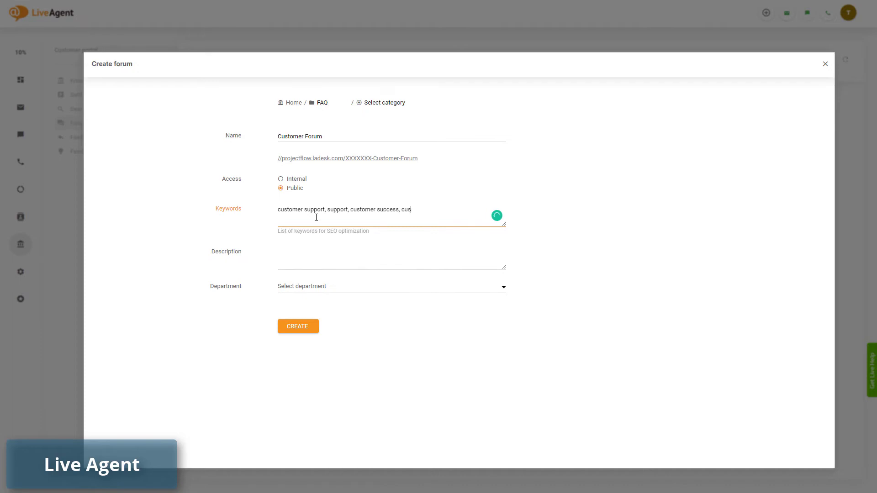
pyautogui.click(312, 260)
pyautogui.write('All your answers are here.')
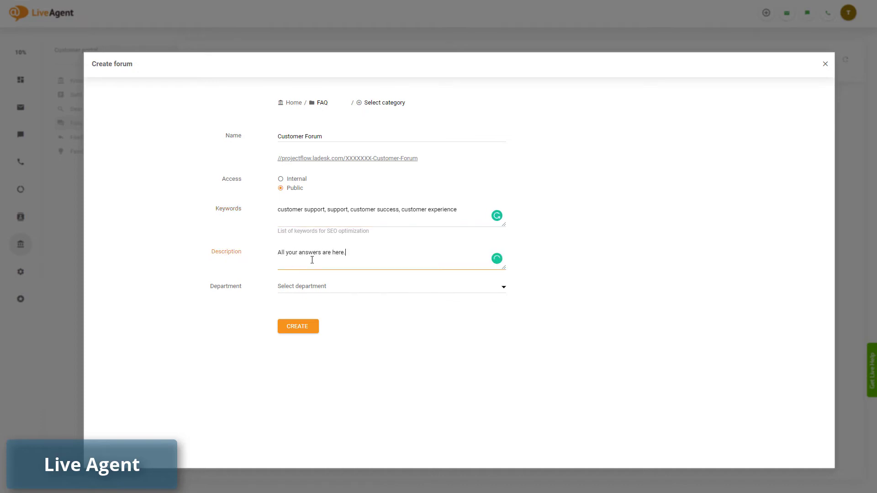
pyautogui.click(319, 286)
pyautogui.click(330, 308)
pyautogui.click(298, 326)
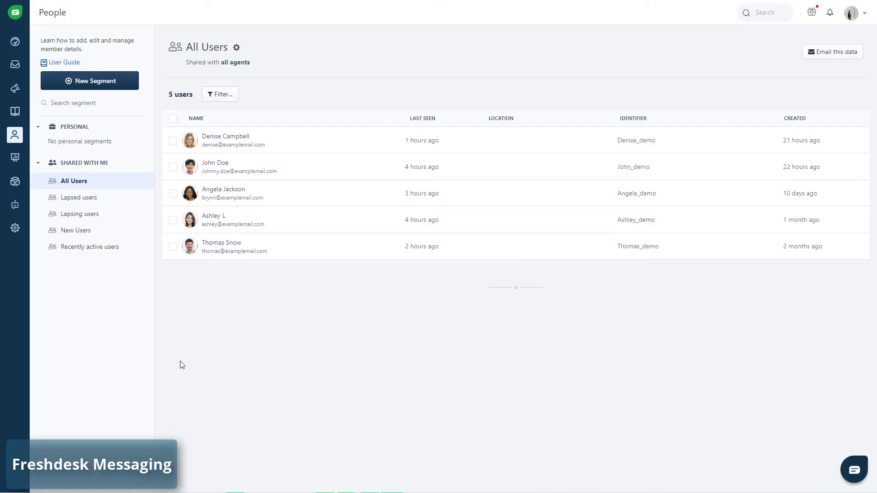
# - Start a new user segment with a condition filtering on email
pyautogui.click(105, 82)
pyautogui.click(605, 70)
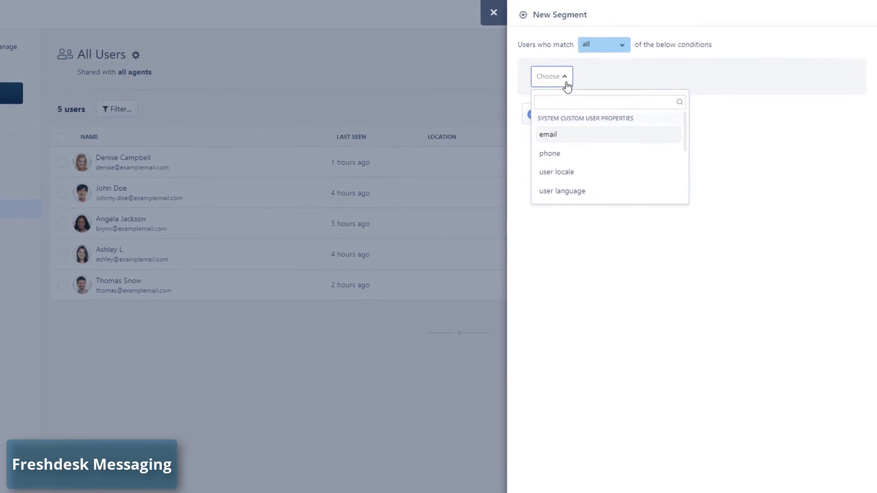
pyautogui.click(562, 134)
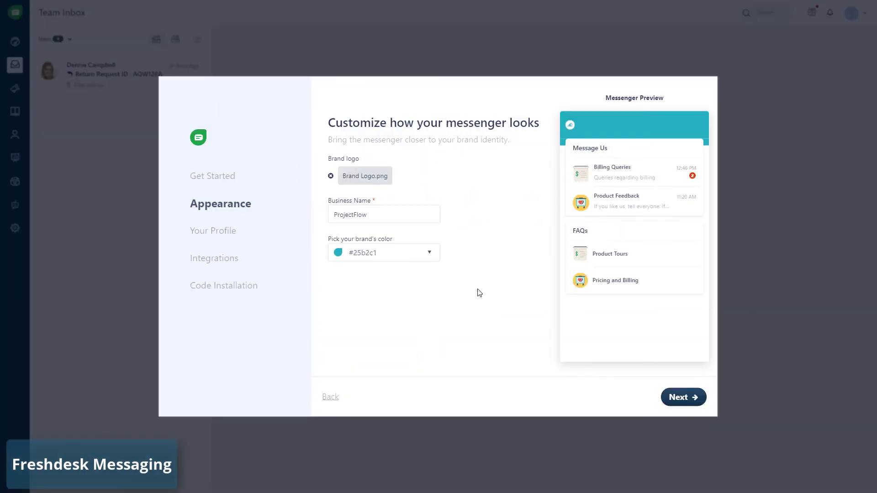
# - Set and apply the brand colour #1fdcf1
pyautogui.click(428, 256)
pyautogui.moveTo(442, 289)
pyautogui.mouseDown()
pyautogui.moveTo(449, 279)
pyautogui.moveTo(461, 285)
pyautogui.moveTo(459, 271)
pyautogui.mouseUp()
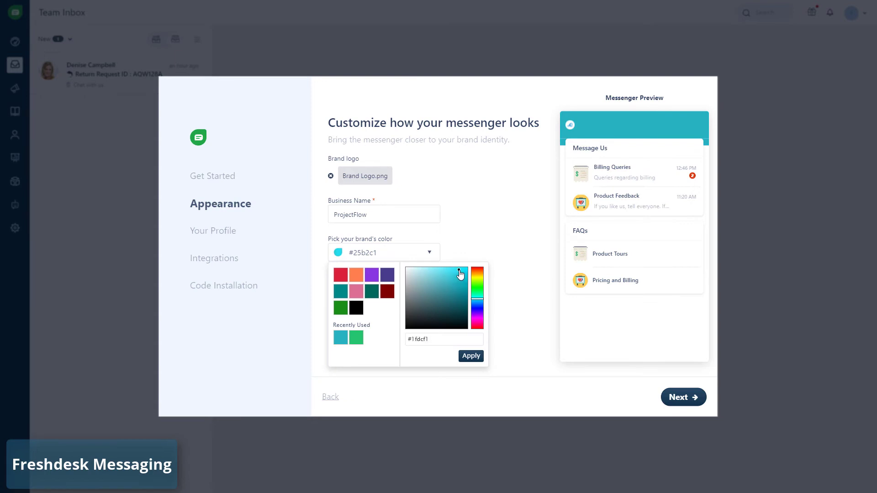
pyautogui.click(471, 356)
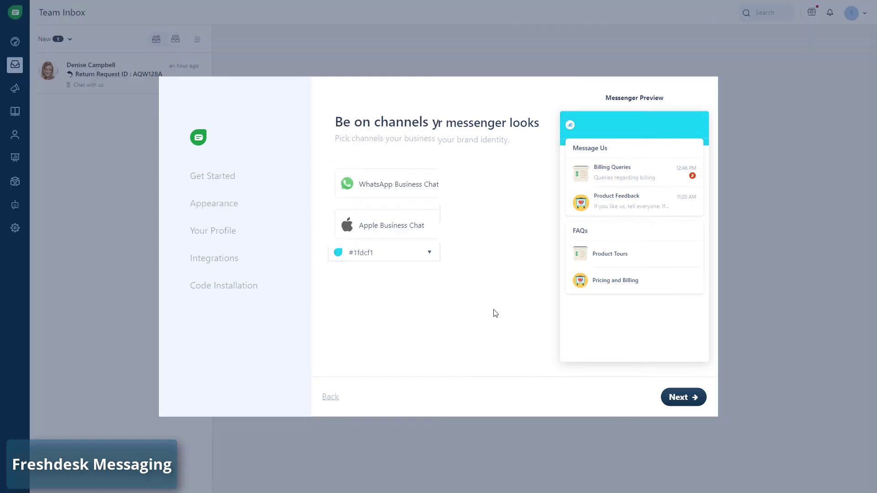
# - Add WhatsApp, Facebook Messenger and Line as messaging channels to connect
pyautogui.click(460, 184)
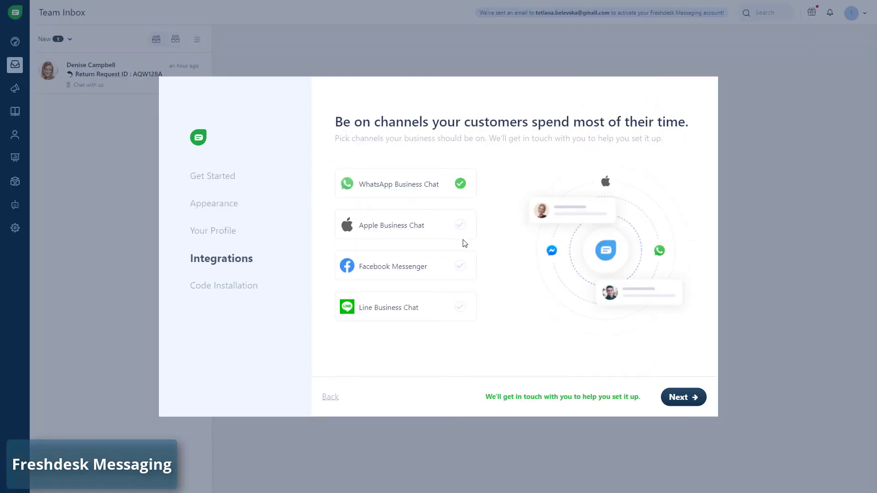
pyautogui.click(460, 267)
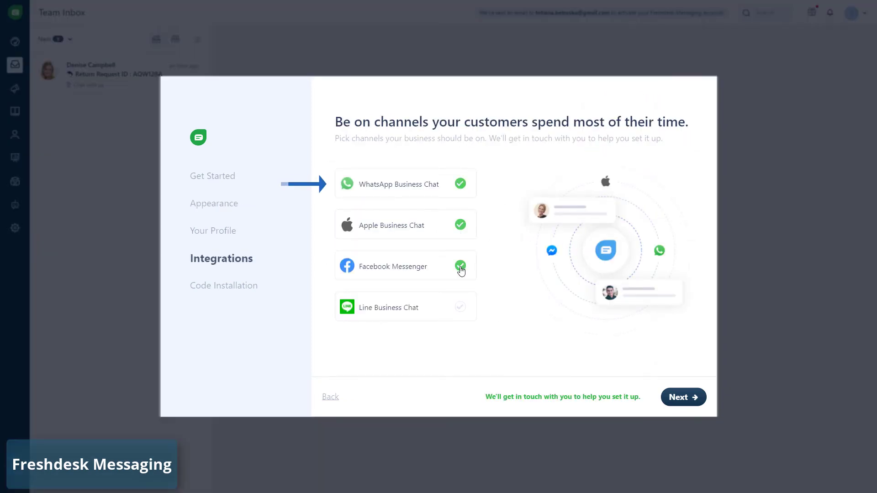
pyautogui.click(460, 308)
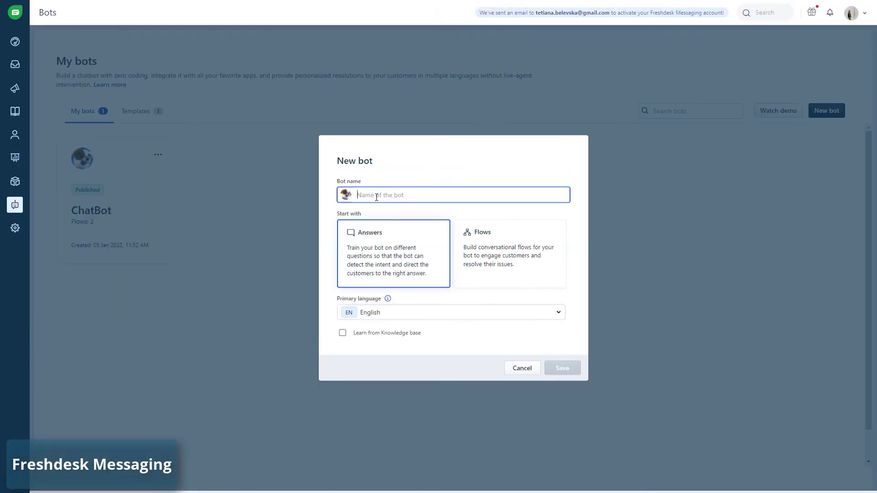
# - Create and save a flow-based bot named 'Follow-Ups'
pyautogui.write('Follow')
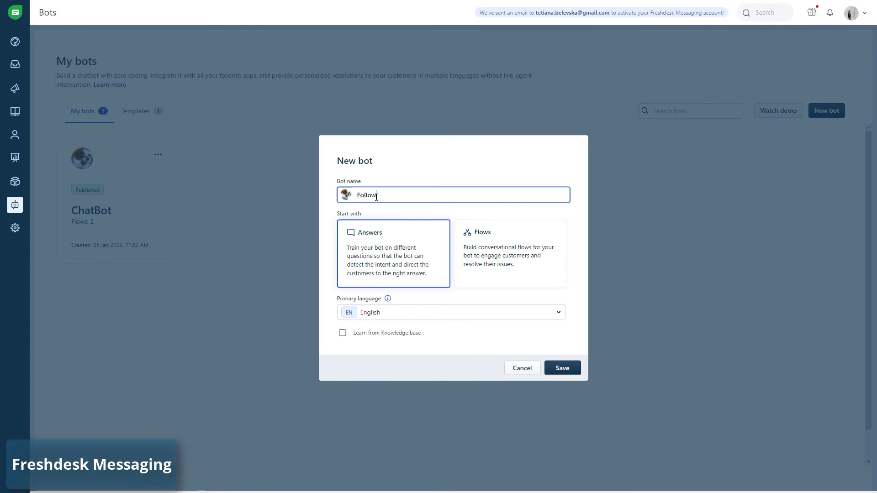
pyautogui.write('-Ups')
pyautogui.click(499, 254)
pyautogui.click(562, 367)
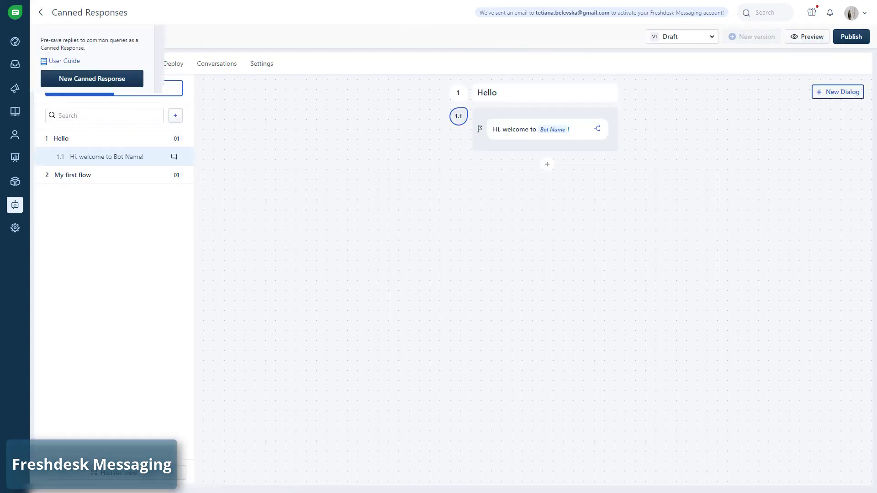
# - Start a canned response titled 'How to get your order?' and begin its message text
pyautogui.click(116, 81)
pyautogui.click(624, 52)
pyautogui.write('How')
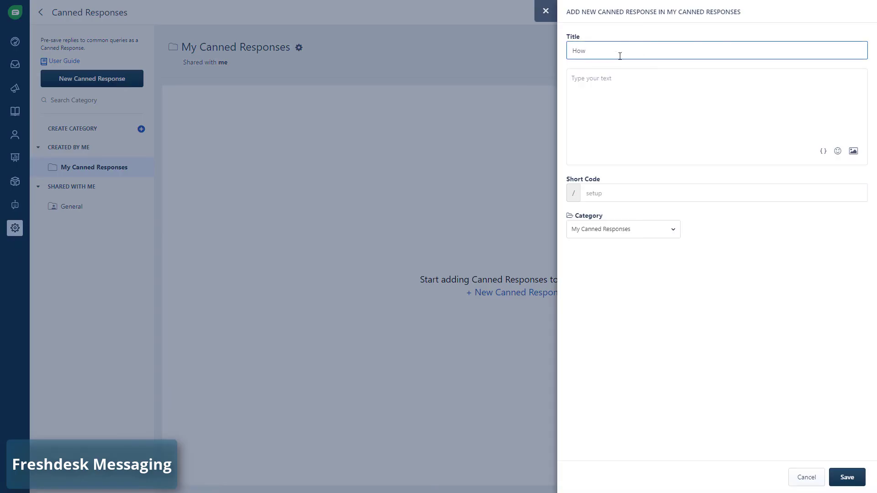
pyautogui.write(' to get your order?')
pyautogui.click(592, 95)
pyautogui.write('Write t')
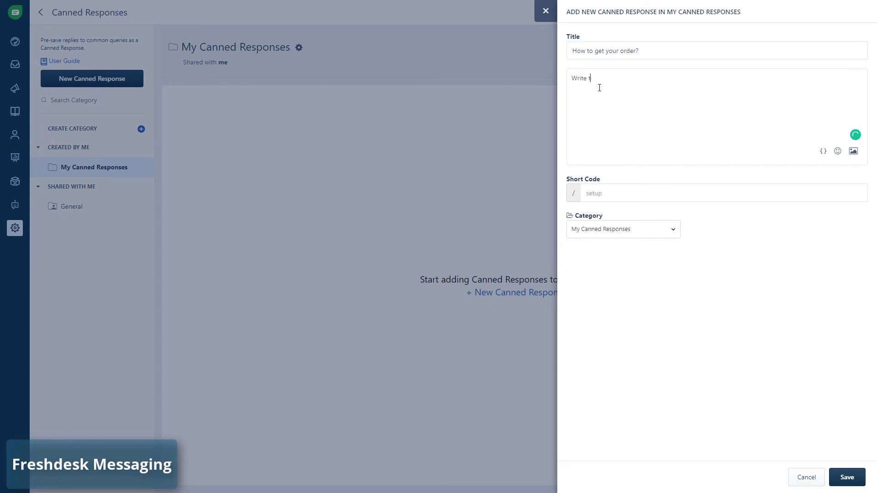